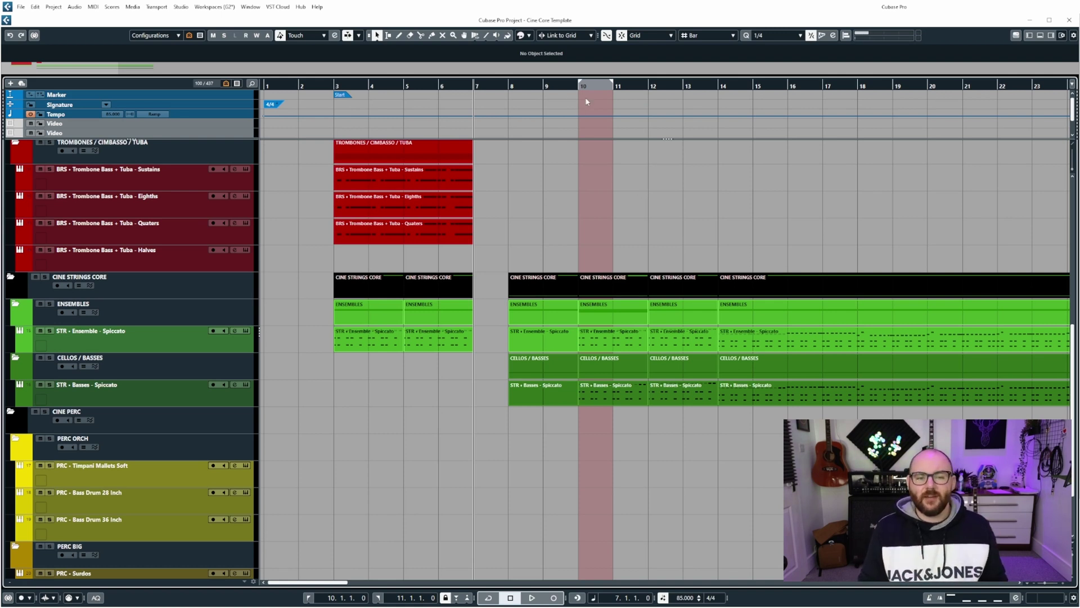
# - Drag the left locator to bar 3 and the right locator to bar 7 in the ruler
pyautogui.moveTo(580, 84); pyautogui.dragTo(336, 95)
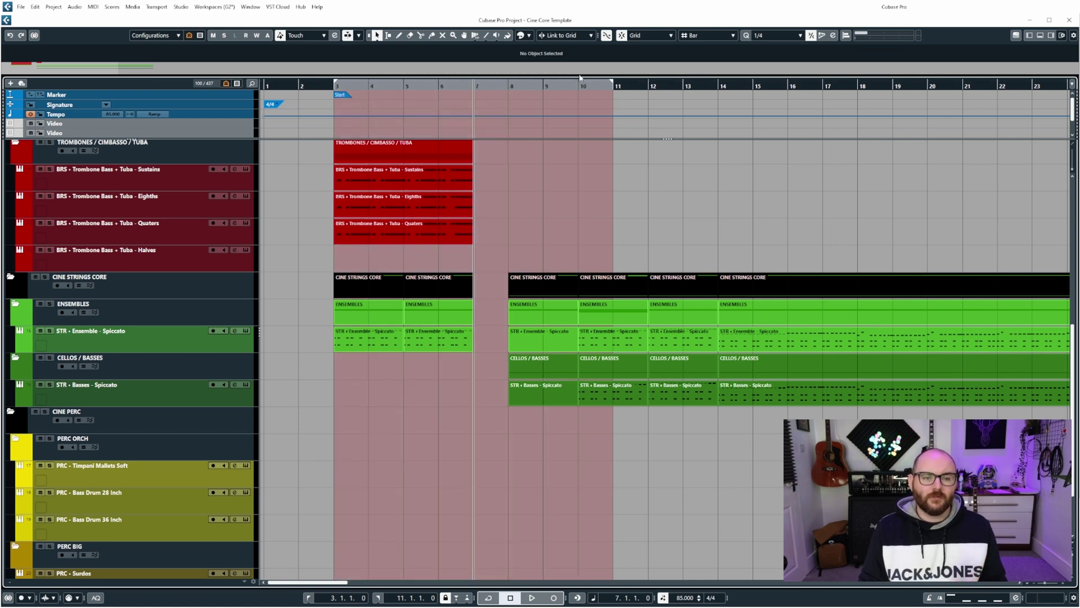
pyautogui.moveTo(613, 84); pyautogui.dragTo(479, 92)
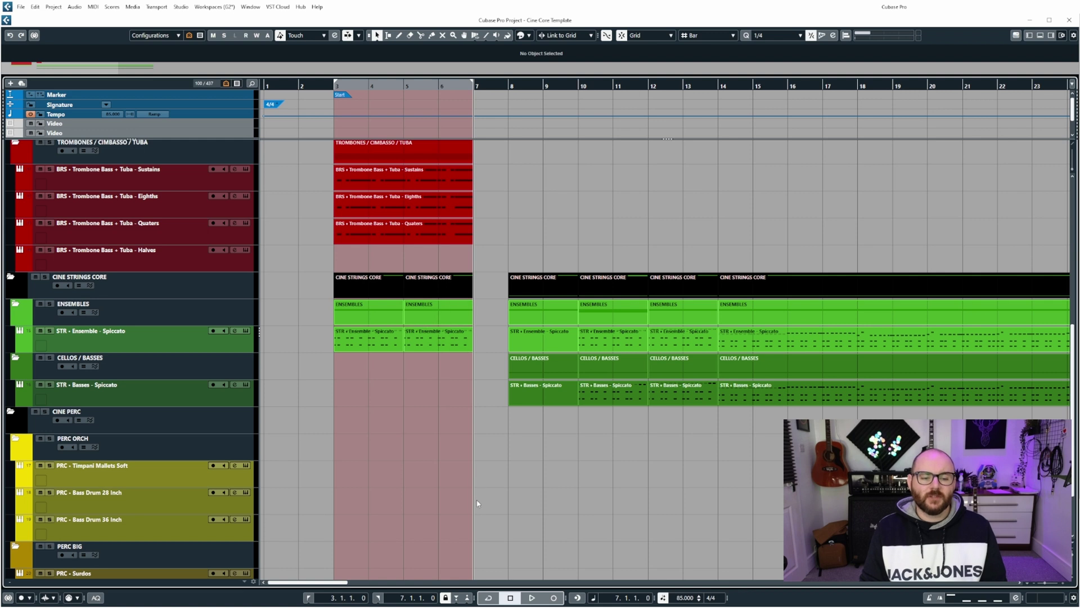
# - Activate Cycle so playback loops the bars 3–7 locator range
pyautogui.click(488, 597)
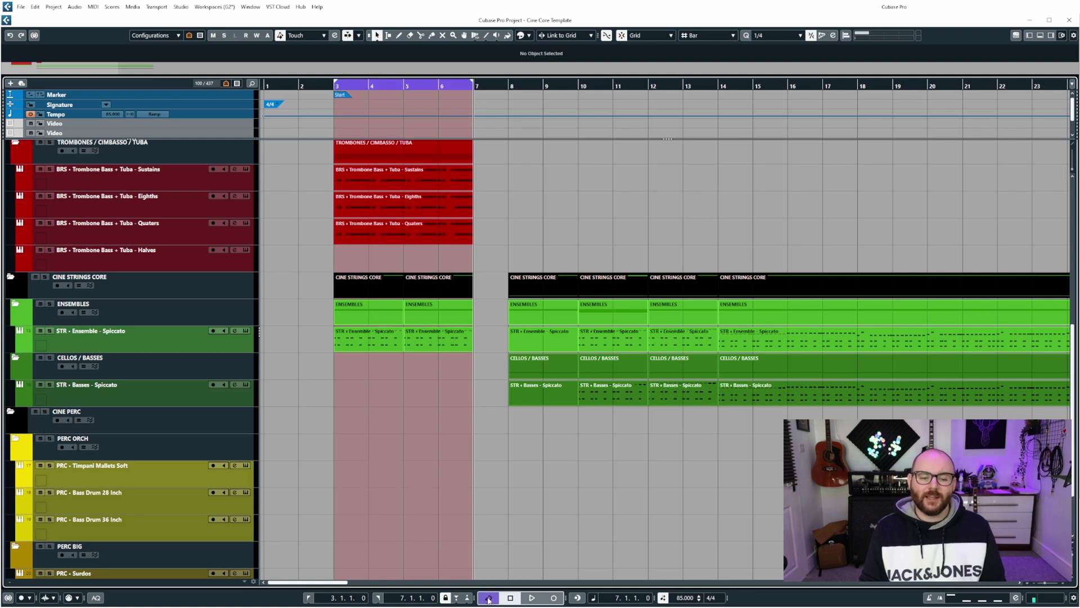
pyautogui.click(488, 598)
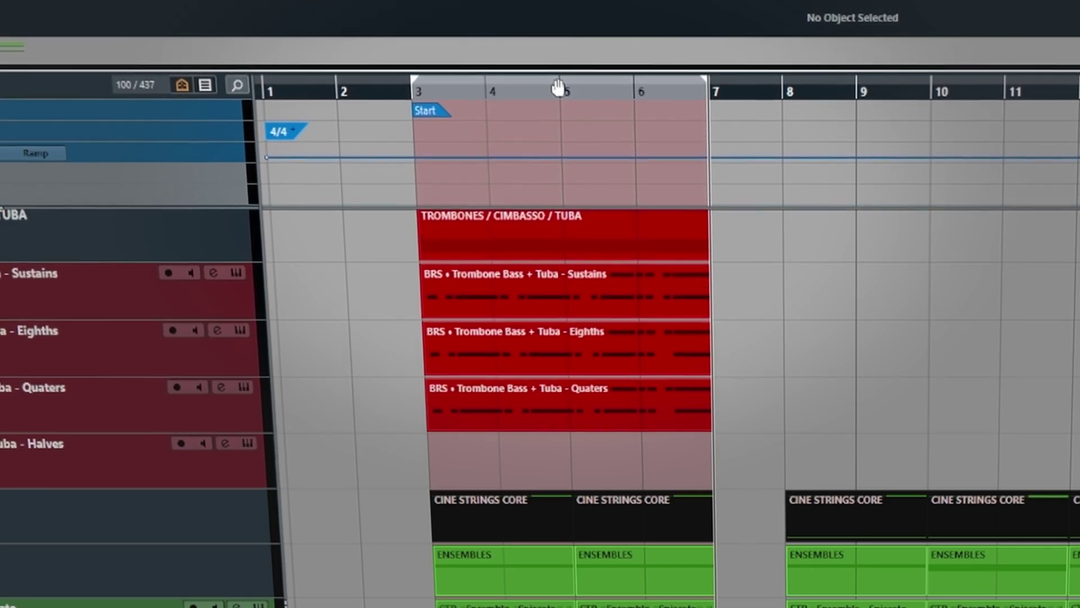
pyautogui.click(557, 84)
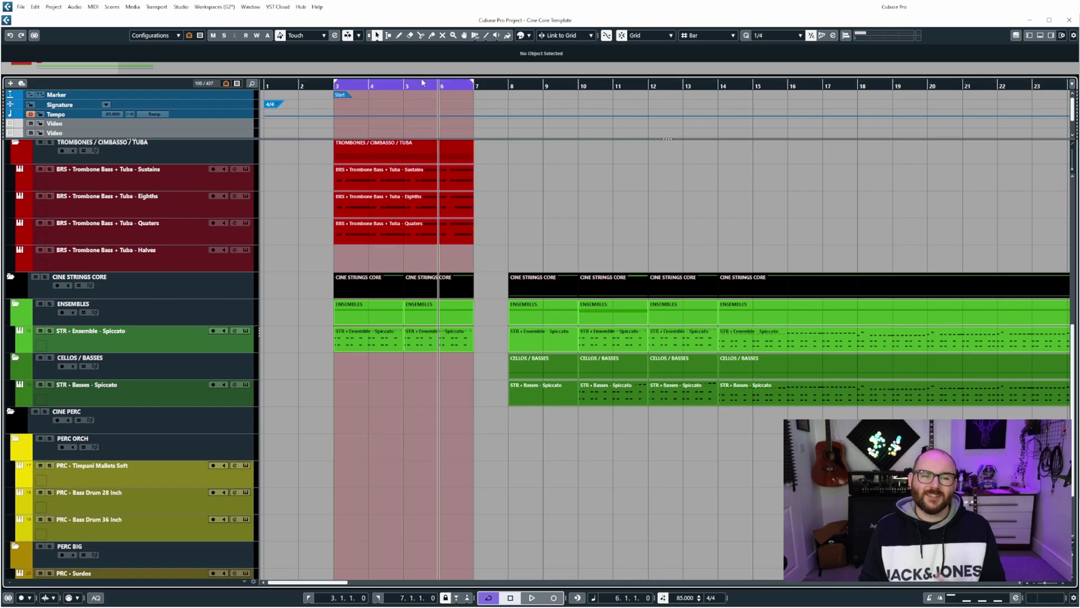
# - Turn Cycle off and set the left locator to bar 10 and the right to bar 14
pyautogui.click(422, 83)
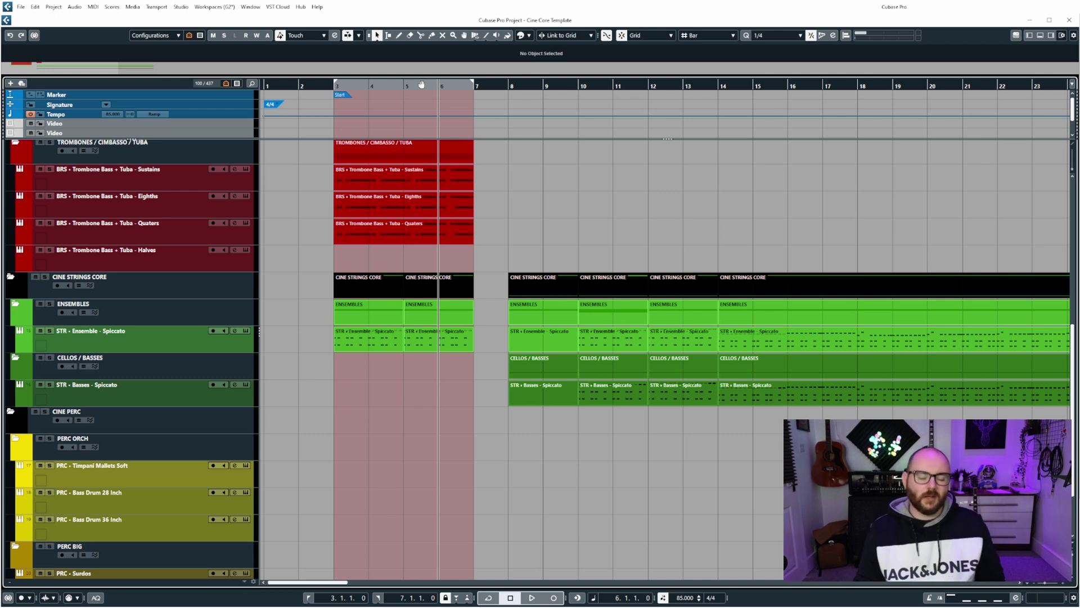
pyautogui.keyDown('ctrl'); pyautogui.click(579, 86); pyautogui.keyUp('ctrl')
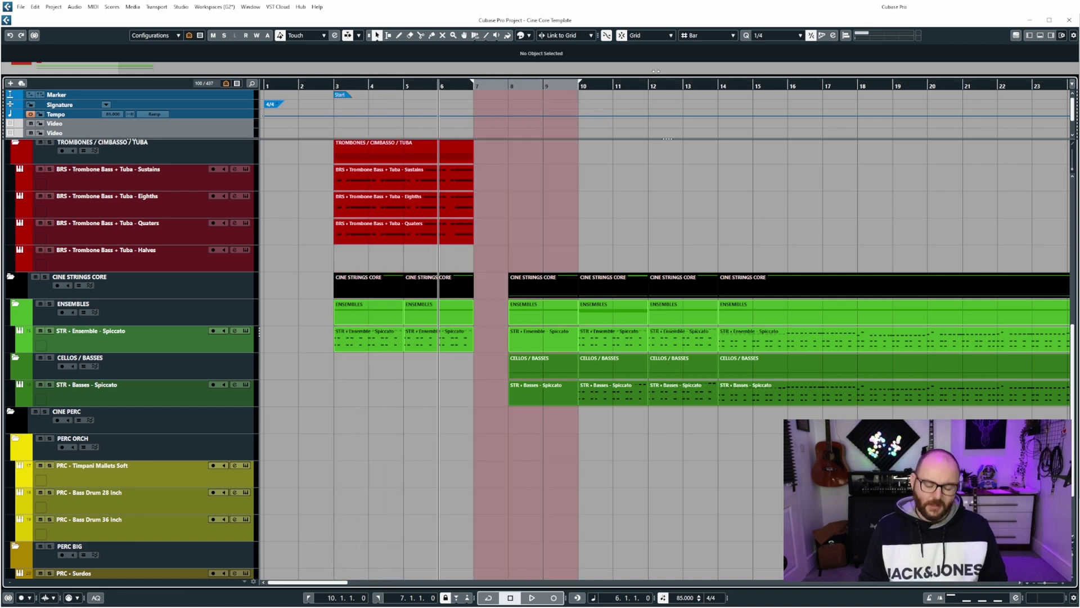
pyautogui.keyDown('alt'); pyautogui.click(717, 84); pyautogui.keyUp('alt')
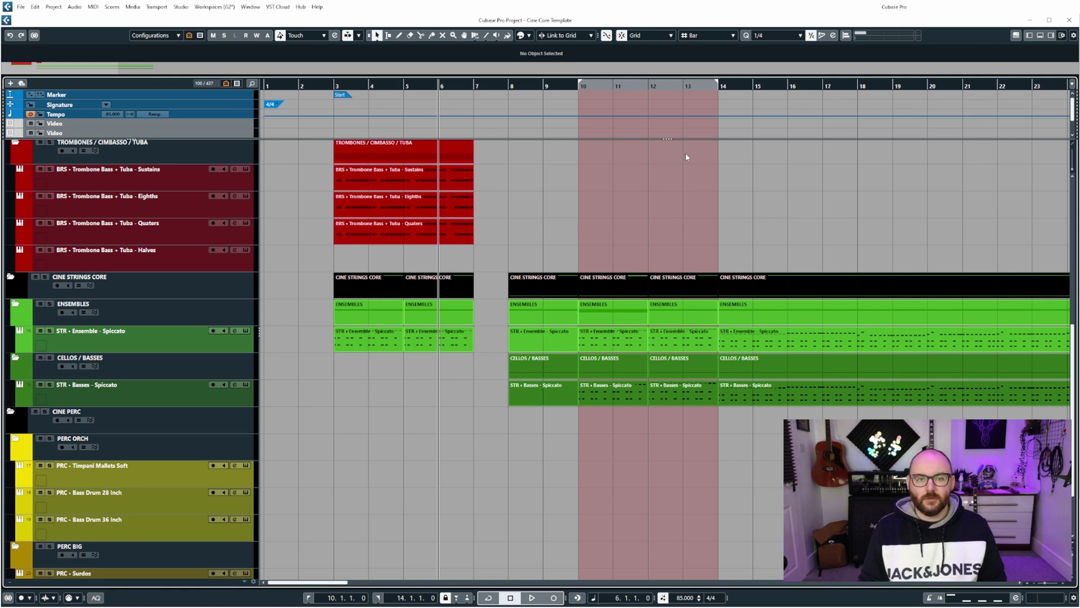
# - Turn Cycle back on to loop bars 10–14
pyautogui.click(665, 85)
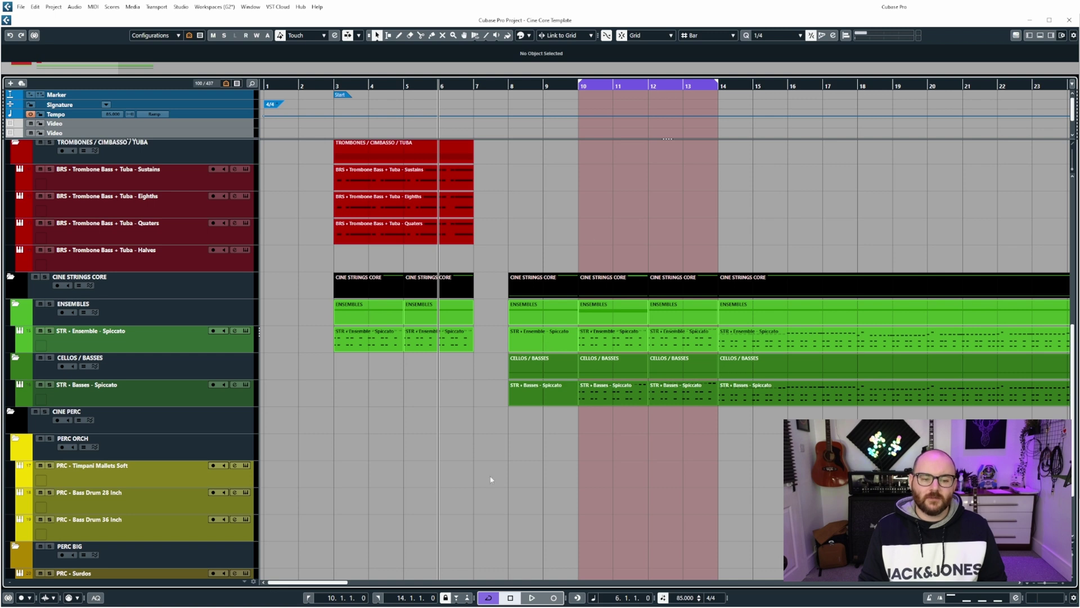
pyautogui.click(488, 597)
pyautogui.click(488, 597)
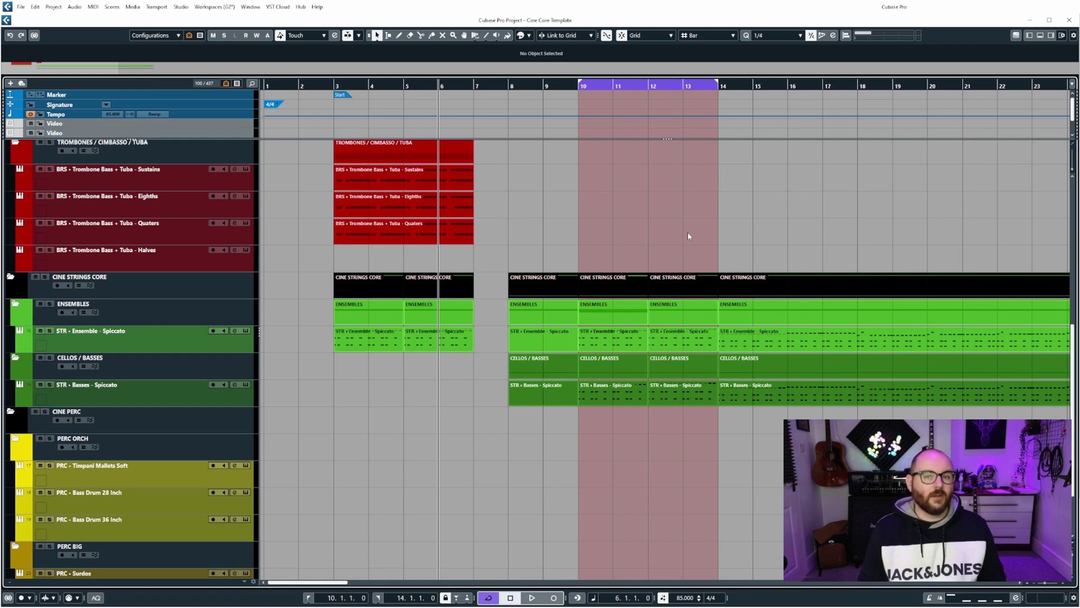
pyautogui.click(424, 181)
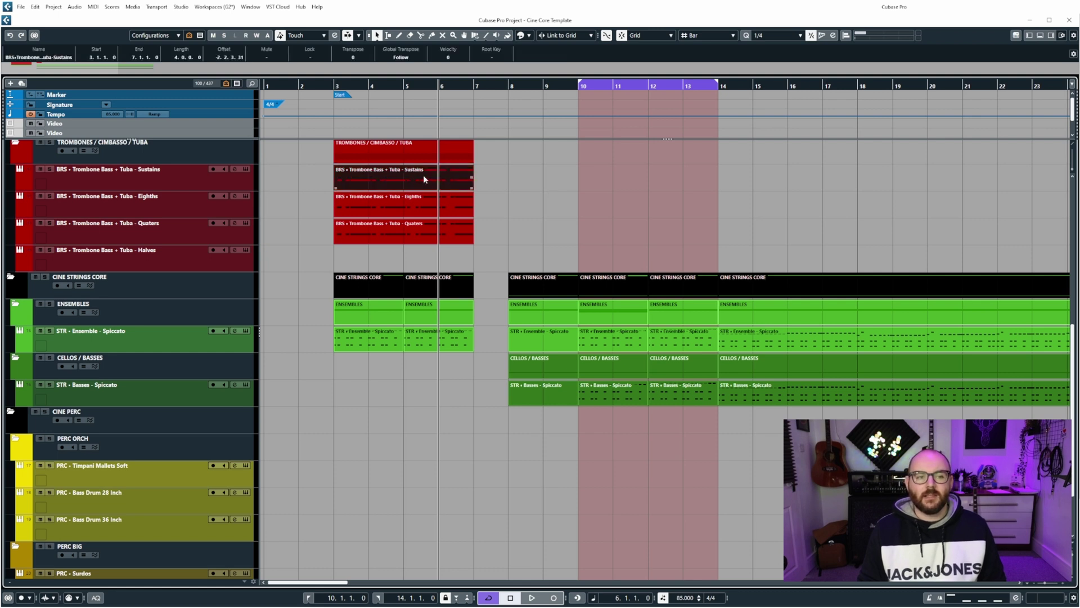
# - Set the locators to the selected trombone events' range, bars 3–7, from the ruler's context menu
pyautogui.rightClick(461, 87)
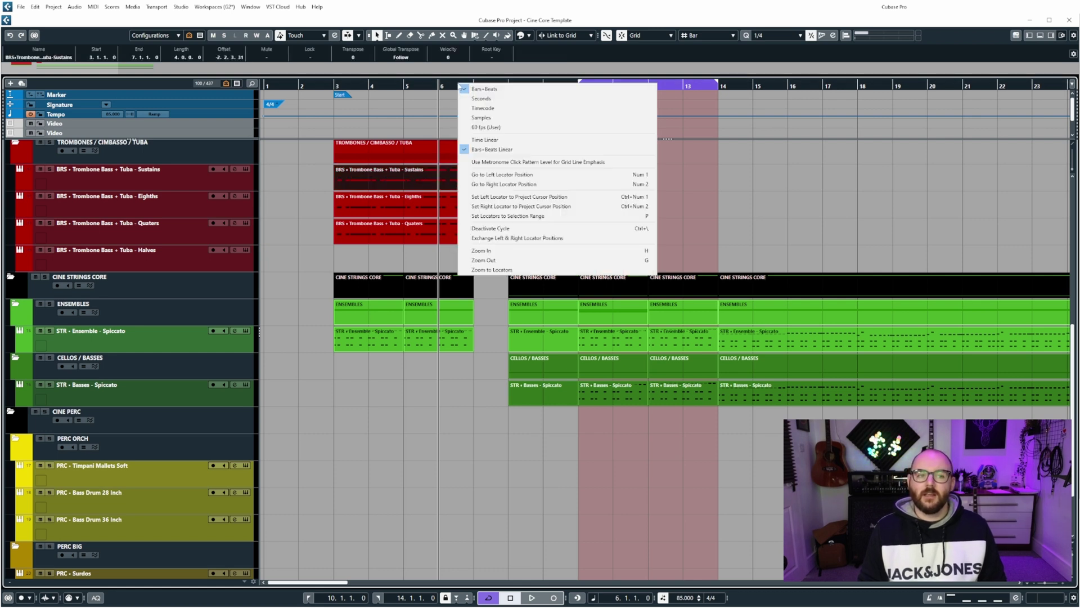
pyautogui.click(638, 216)
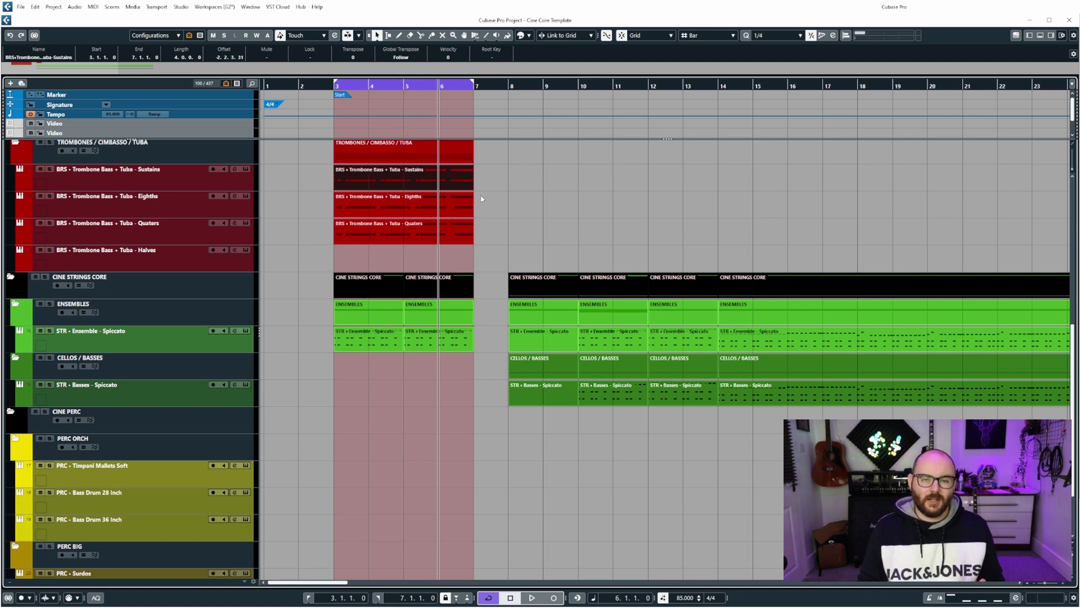
# - Set the locators with P to the first Ensemble Spiccato event at bars 3–5, then deselect
pyautogui.click(518, 220)
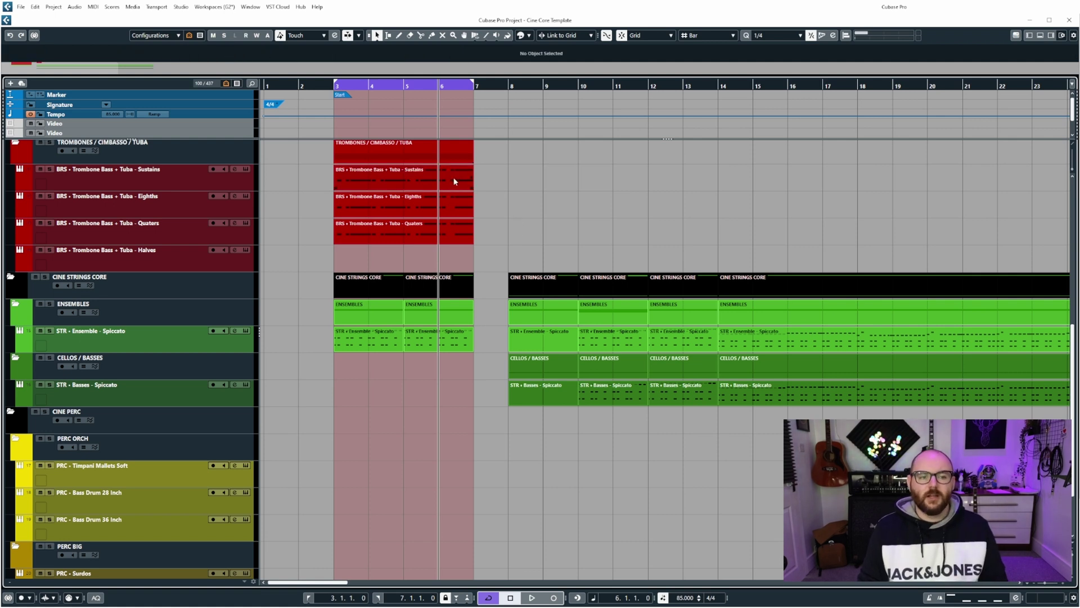
pyautogui.click(401, 185)
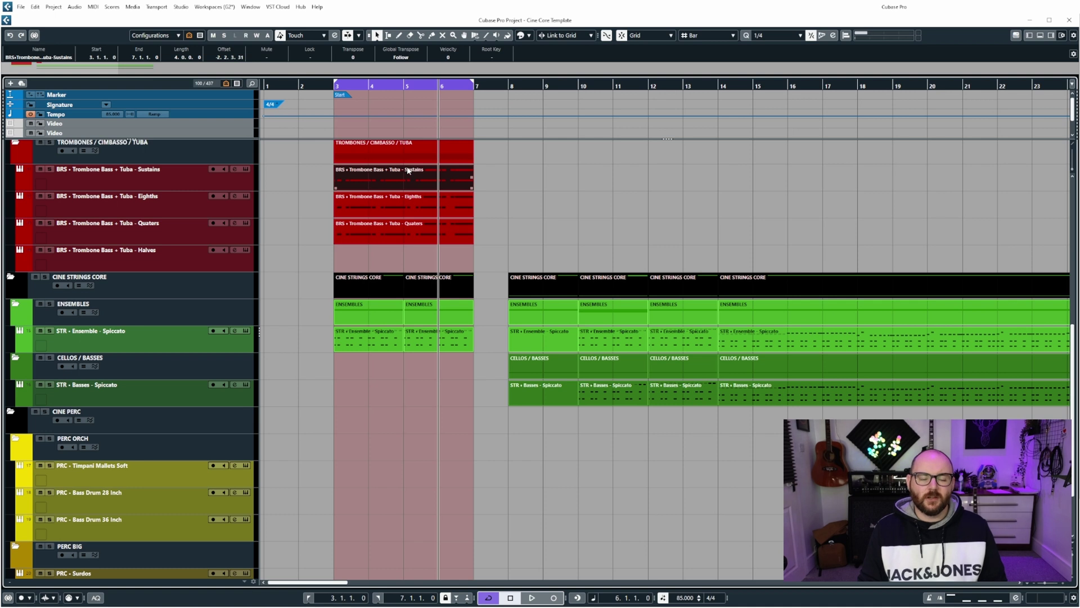
pyautogui.click(394, 346)
pyautogui.press('Right')
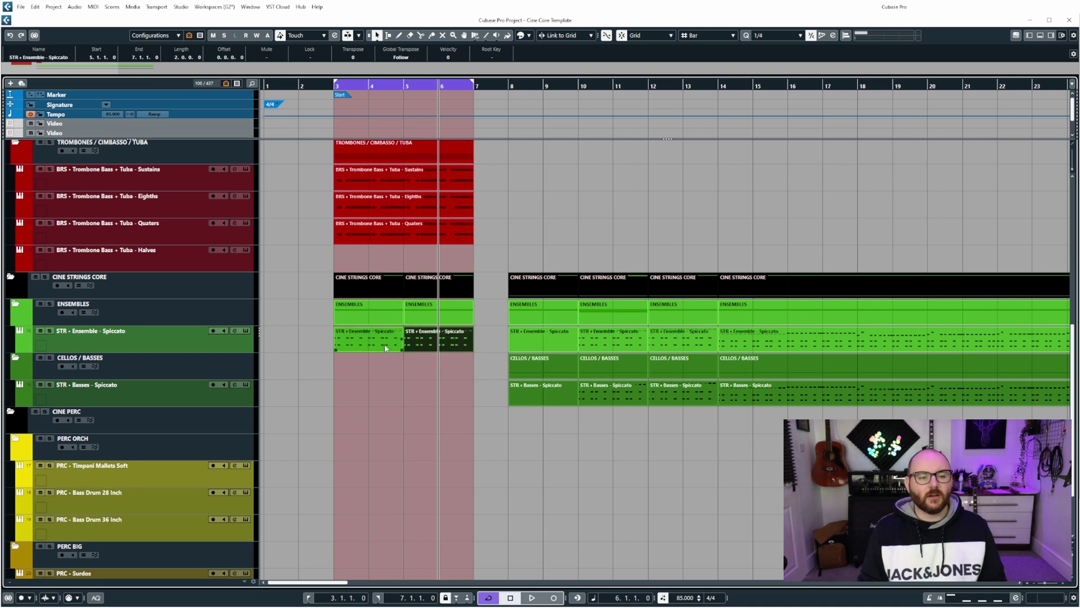
pyautogui.click(384, 343)
pyautogui.keyDown('ctrl'); pyautogui.click(372, 338); pyautogui.keyUp('ctrl')
pyautogui.click(373, 341)
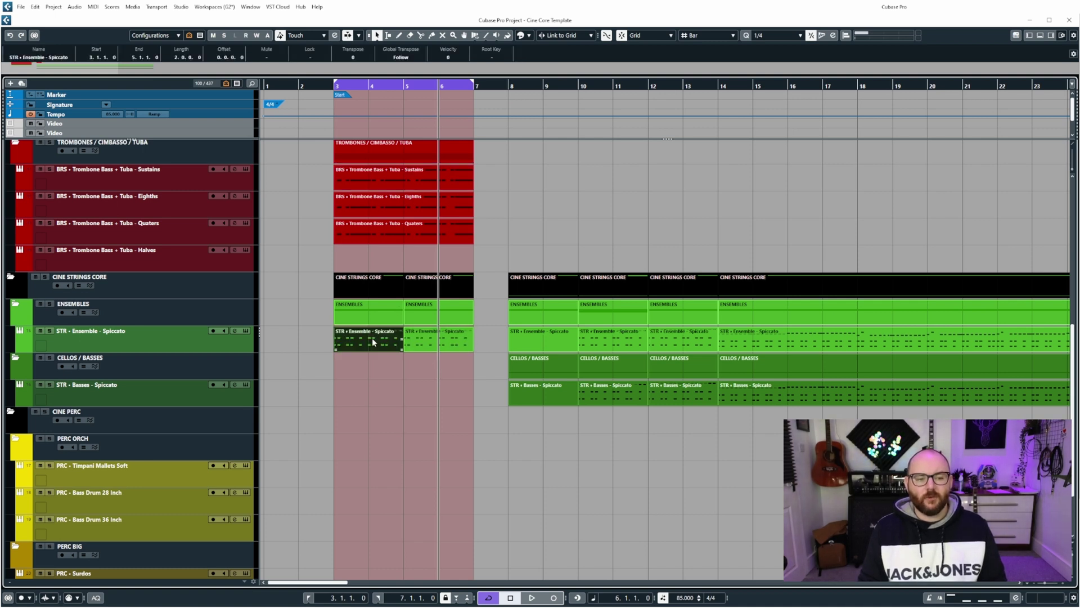
pyautogui.press('p')
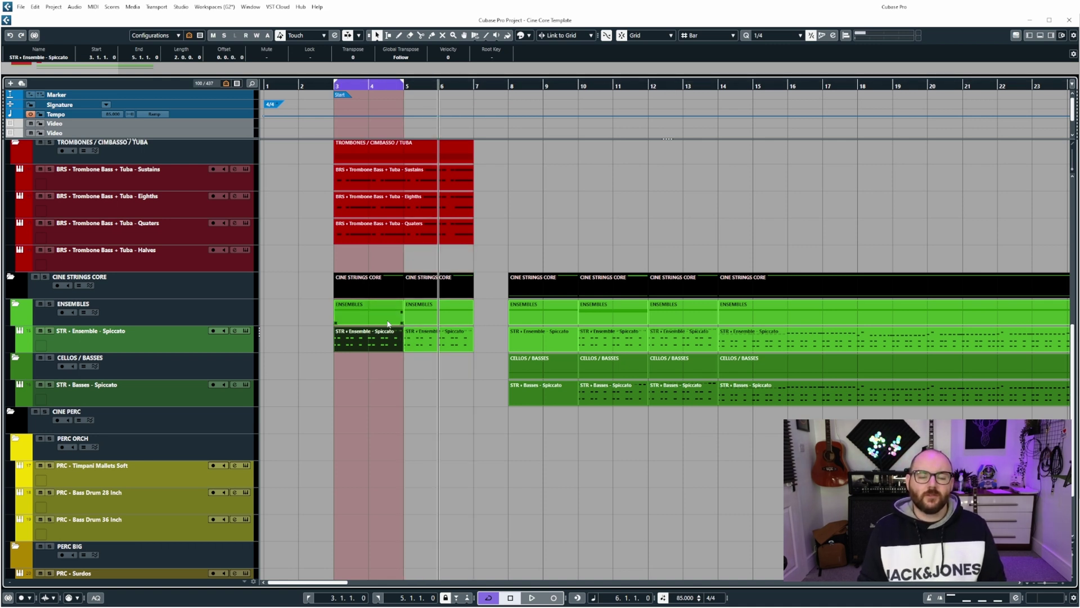
pyautogui.click(407, 407)
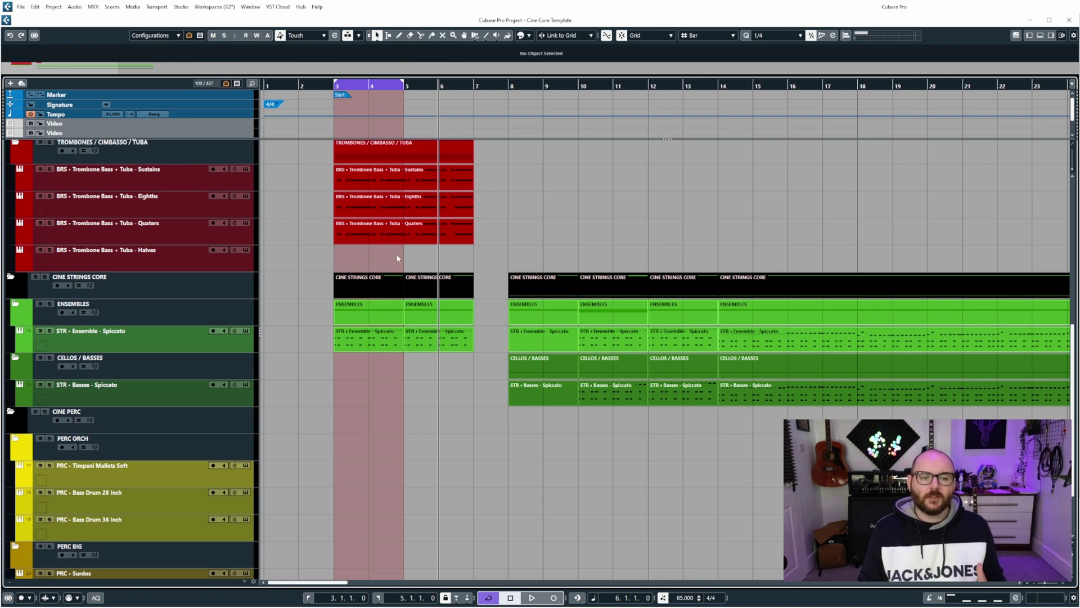
# - Split the trombone Eighths event at bar 4 and the Quaters and Sustains events at bar 5
pyautogui.press('3')
pyautogui.click(364, 206)
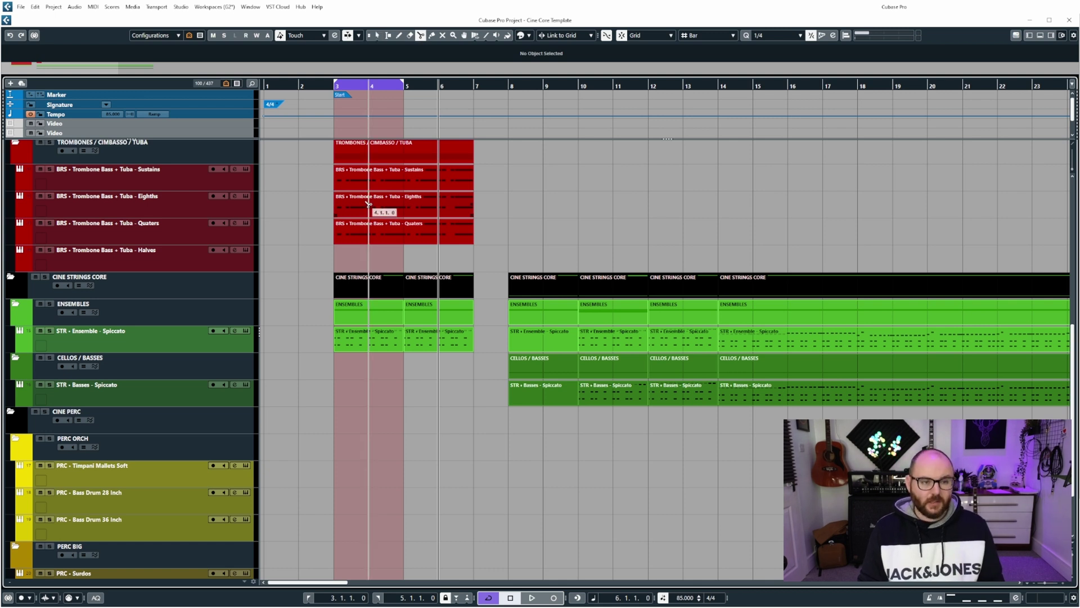
pyautogui.click(404, 234)
pyautogui.click(404, 175)
pyautogui.press('1')
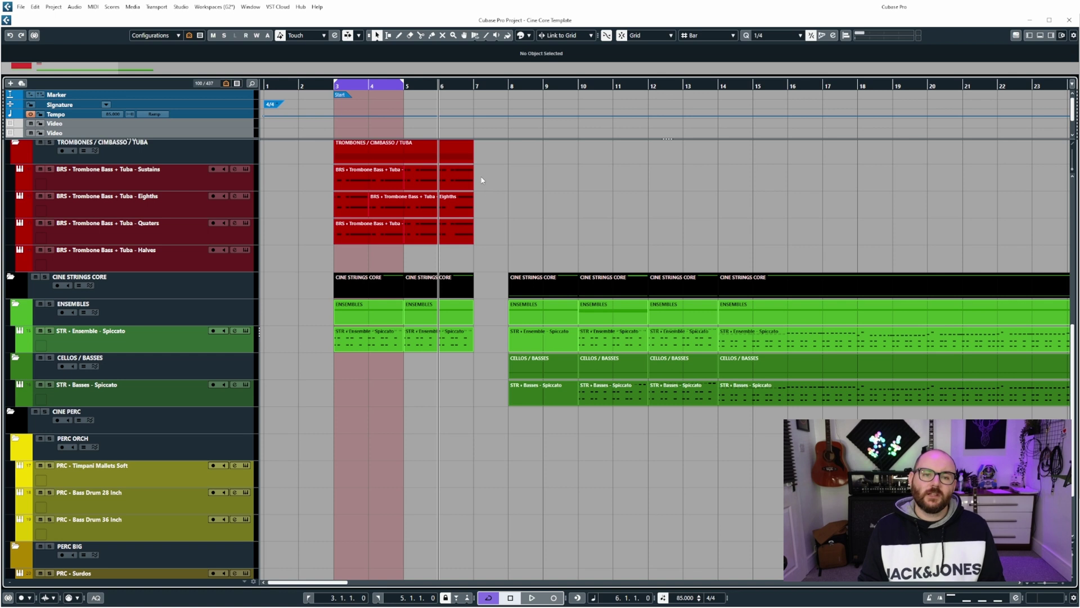
# - Marquee-select the brass and string events and set the locators to bars 3–7 with P
pyautogui.moveTo(474, 369); pyautogui.dragTo(335, 161)
pyautogui.scroll(-5, 410, 179)
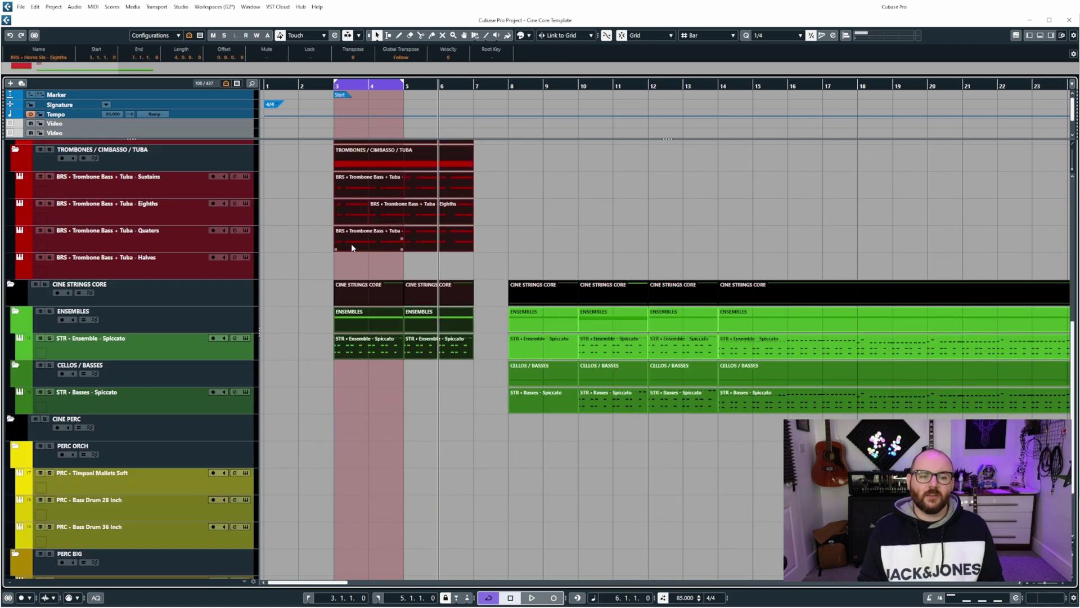
pyautogui.press('p')
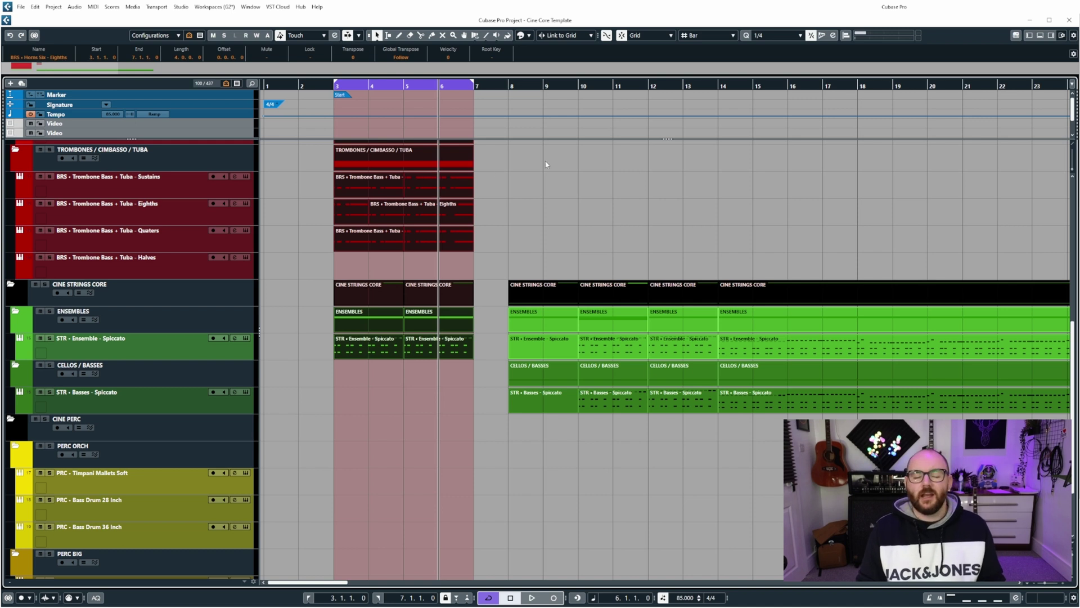
# - Select the first trombone Sustains part and drag it to a new position
pyautogui.click(582, 170)
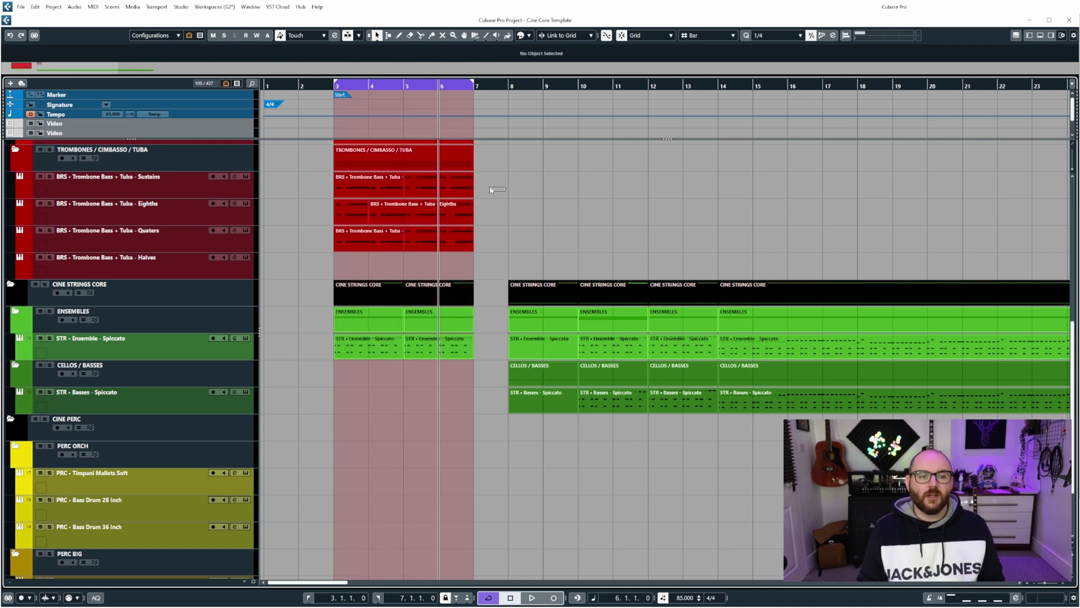
pyautogui.moveTo(505, 187); pyautogui.dragTo(367, 189)
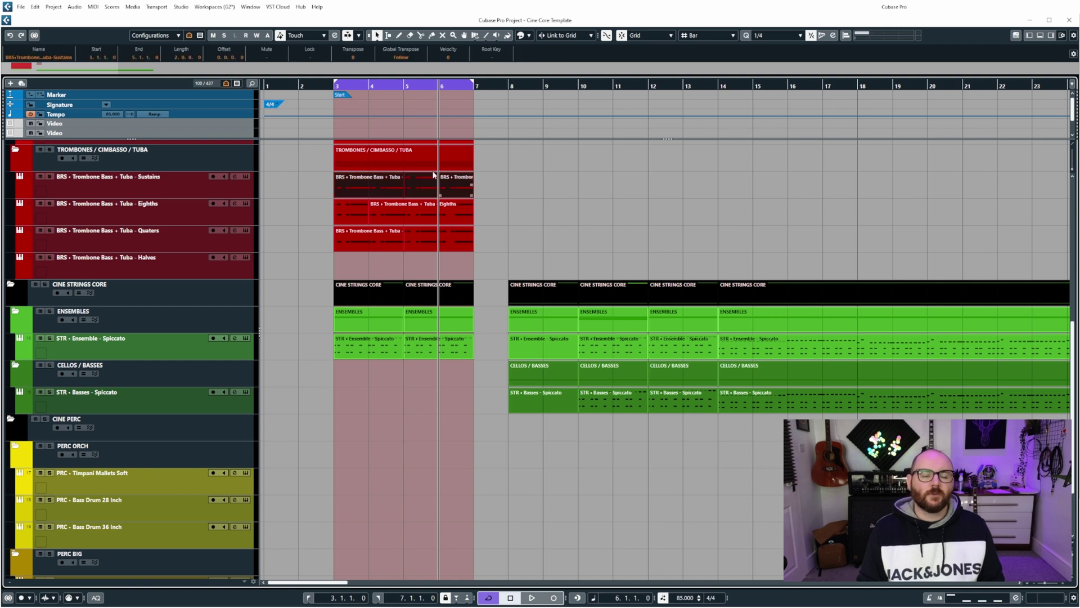
pyautogui.moveTo(437, 182); pyautogui.dragTo(473, 259)
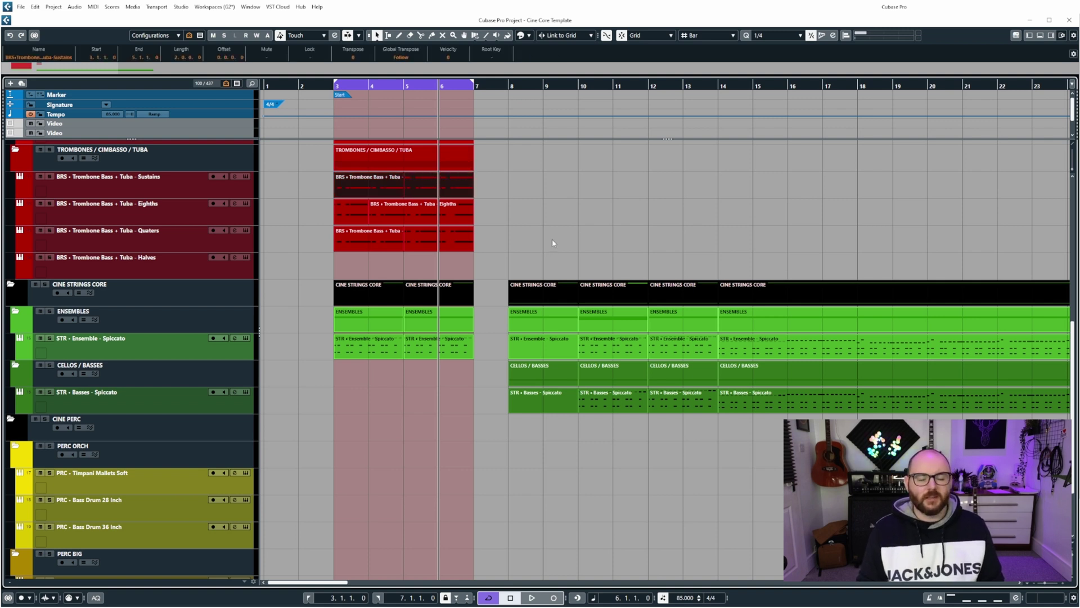